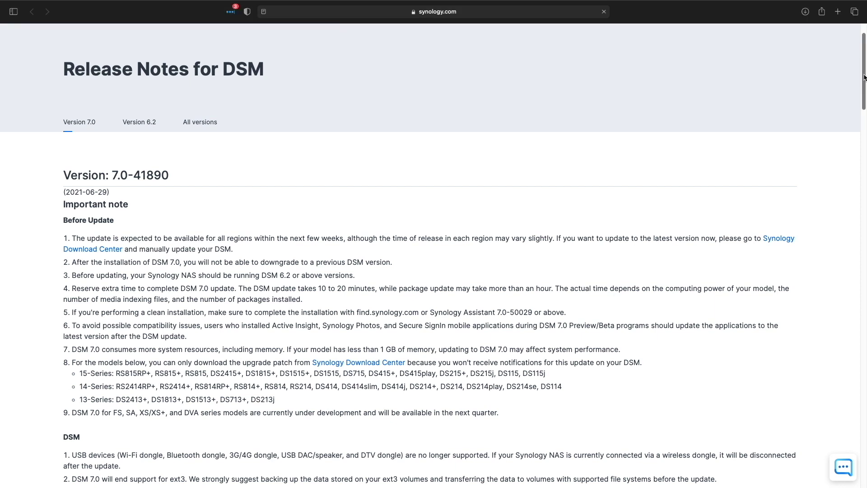
Scroll down the DSM Version 7.0 release notes page.
left_click_drag(864, 78, 865, 420)
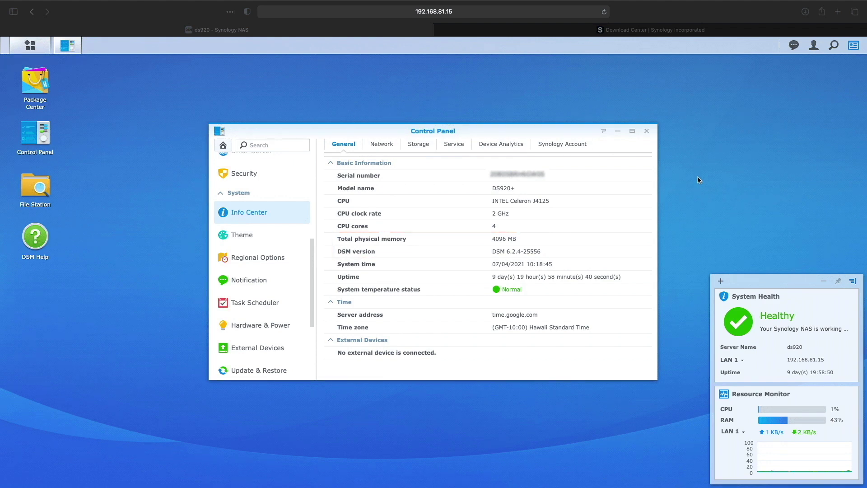
After confirming DSM 6.2.4-25556, close Control Panel and switch to the Synology Download Center.
left_click(647, 131)
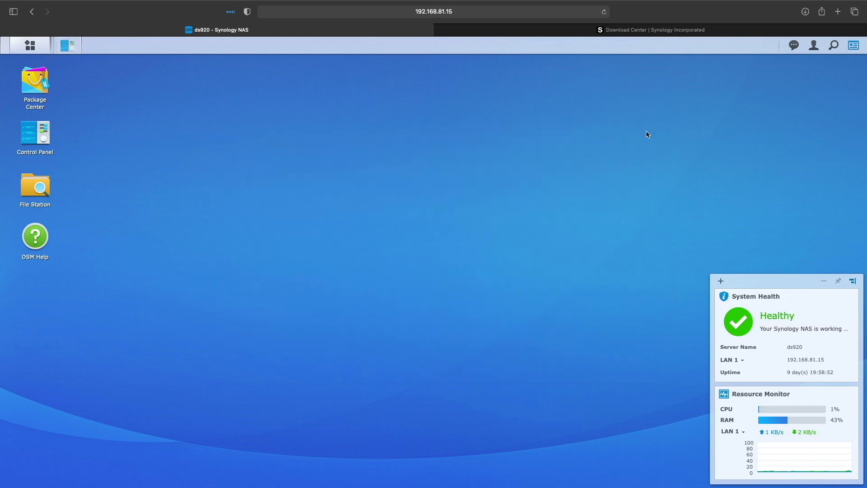
left_click(637, 33)
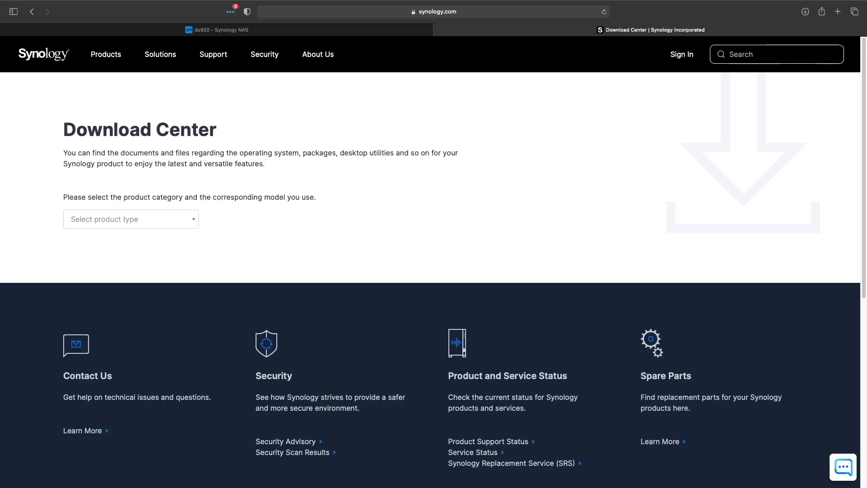
Select product type NAS and model DS920+ in the Download Center.
left_click(181, 219)
left_click(181, 236)
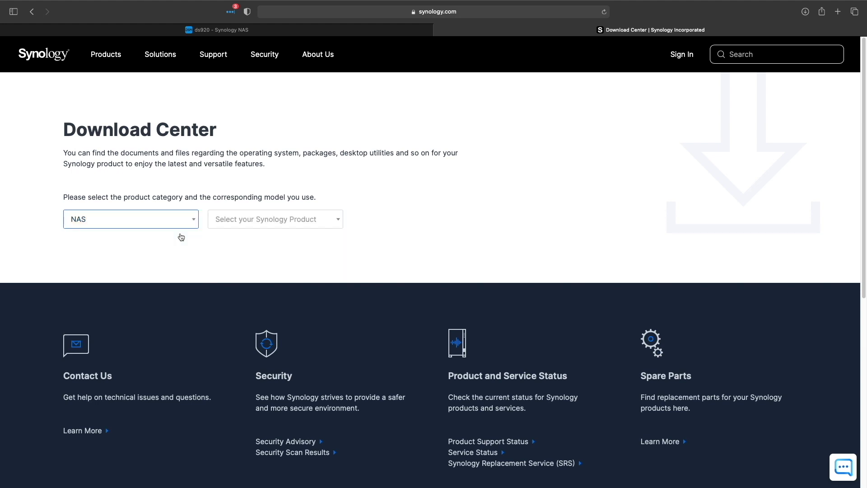
left_click(248, 221)
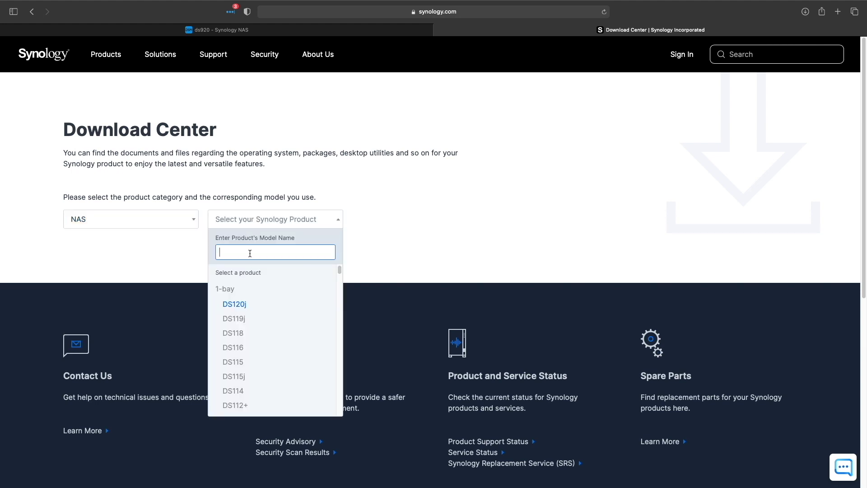
type("ds920")
left_click(236, 304)
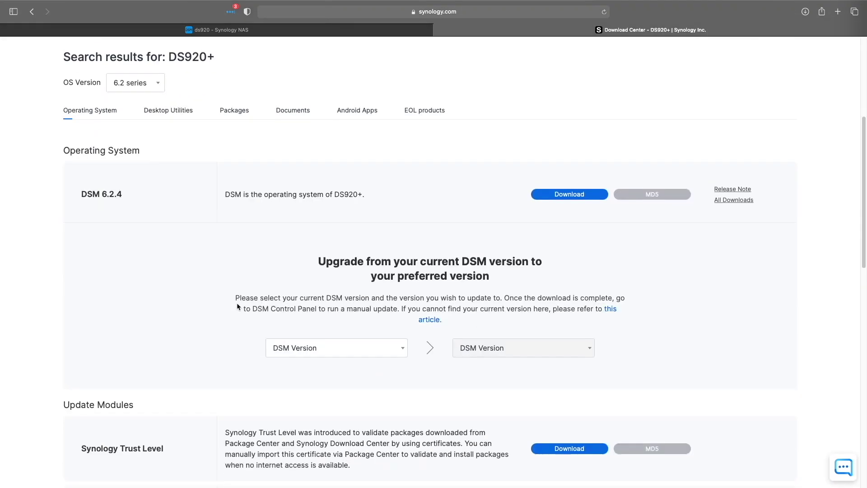
Set the upgrade path from 6.2.4-25556 to 7.0-41890 and download the patch.
left_click(400, 349)
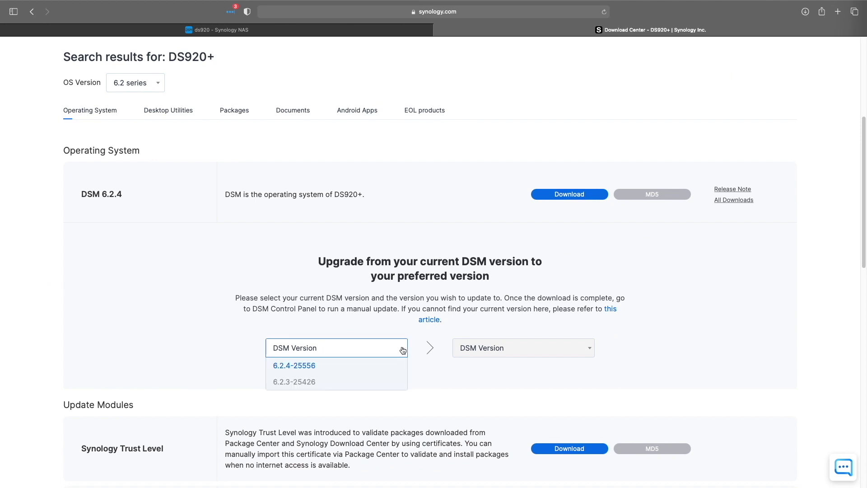
left_click(389, 365)
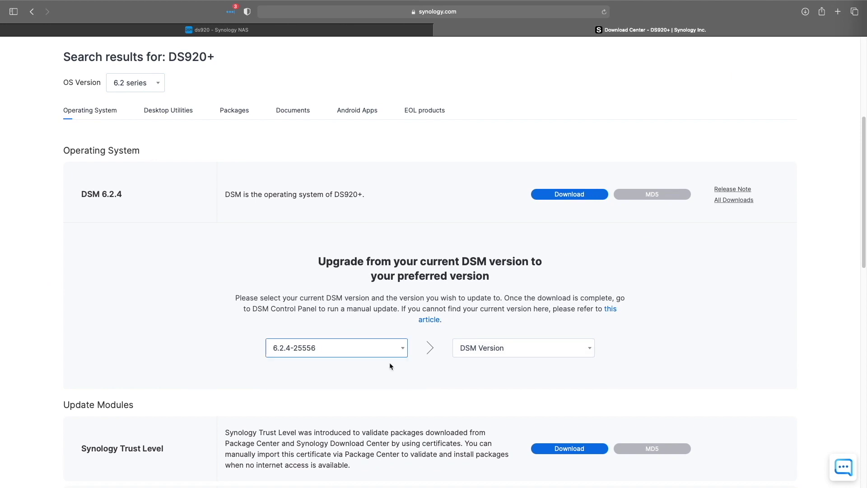
left_click(481, 355)
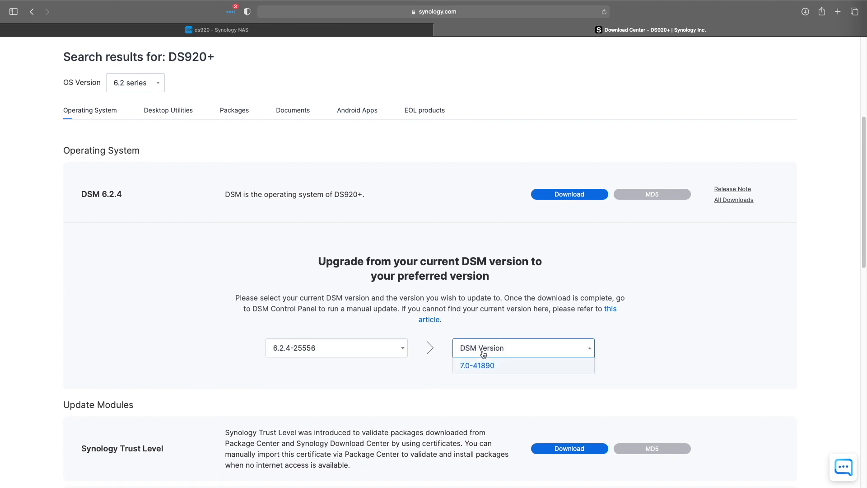
left_click(478, 365)
scroll(486, 364, "down", 5)
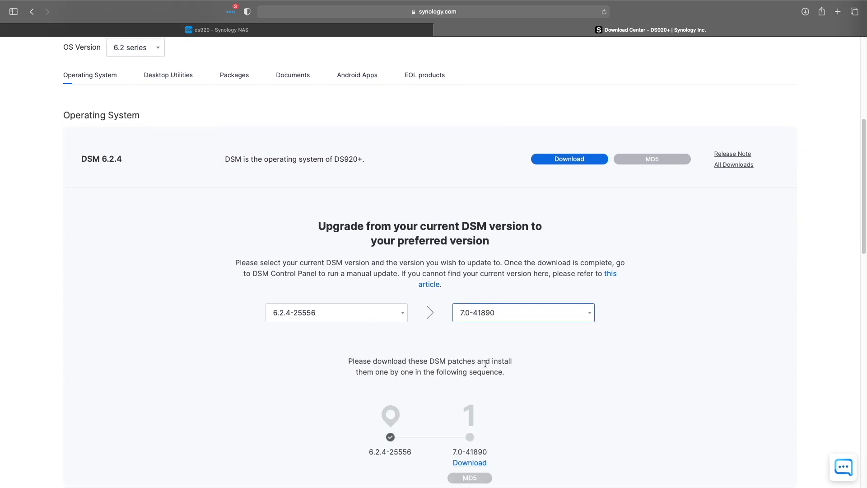
left_click(478, 377)
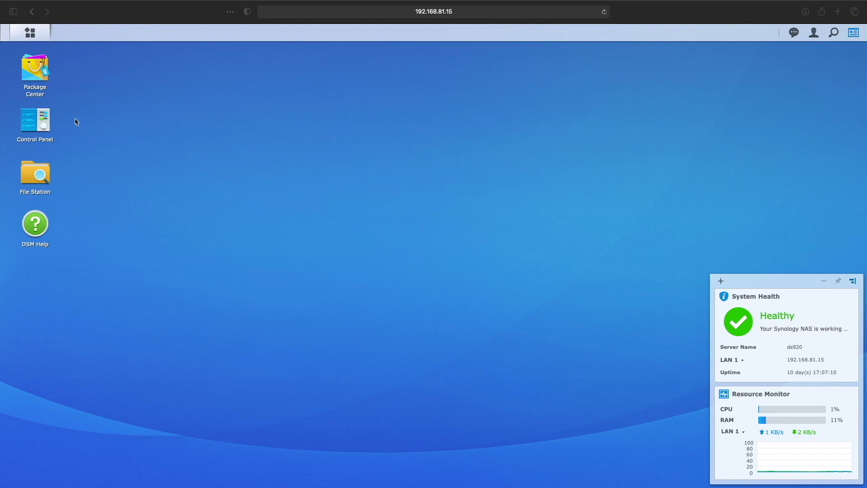
Upload DSM_DS920+_41890.pat through Update & Restore's Manual DSM Update and confirm it.
left_click(45, 119)
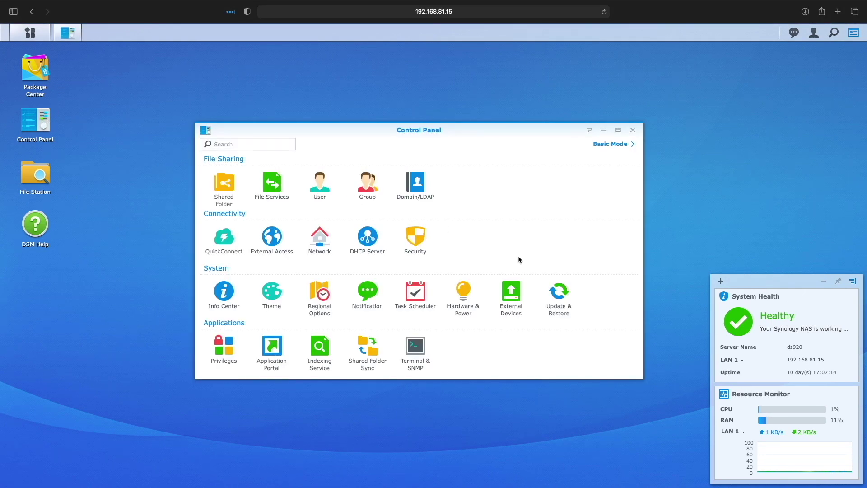
left_click(559, 291)
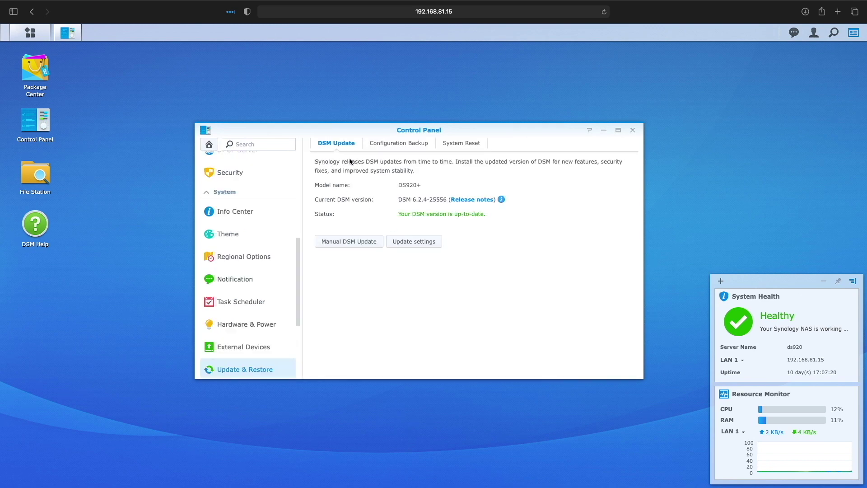
left_click(353, 241)
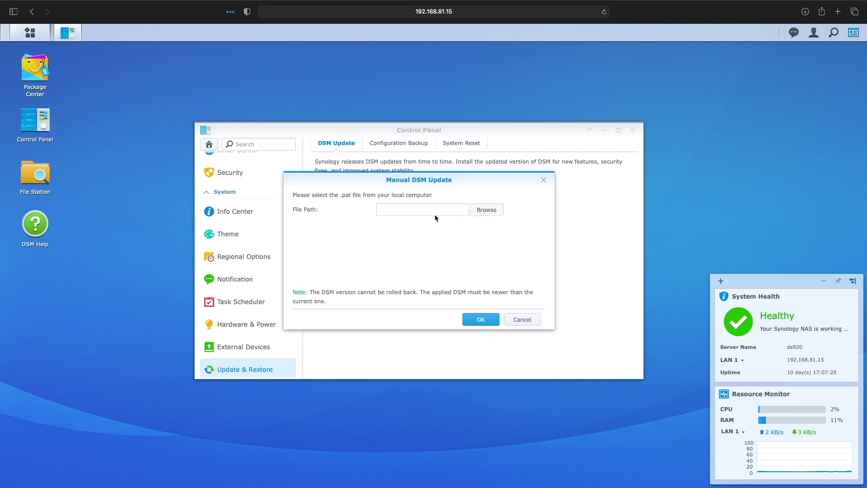
left_click(486, 210)
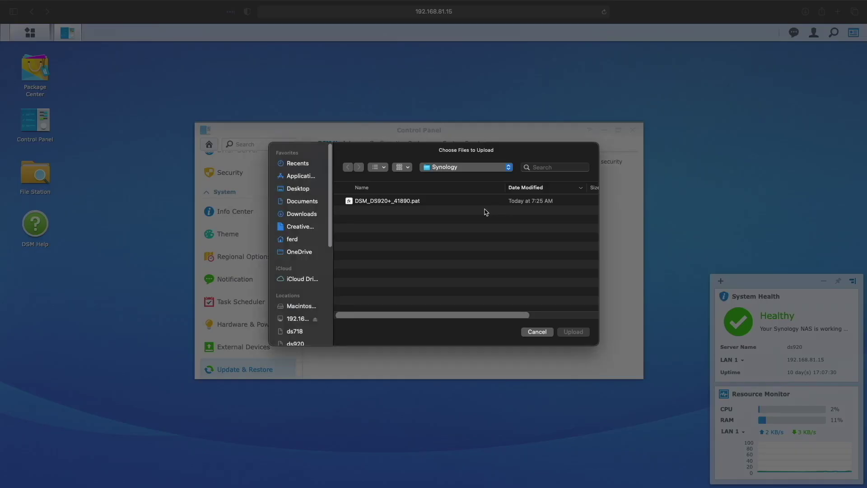
left_click(388, 203)
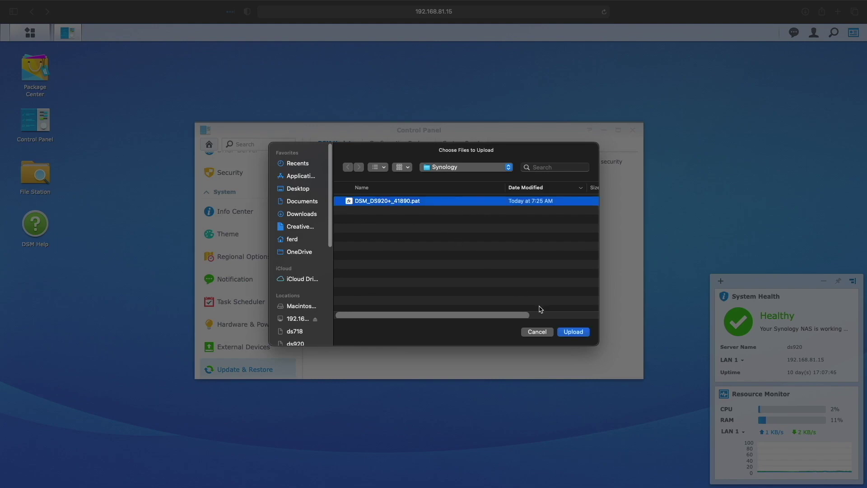
left_click(574, 332)
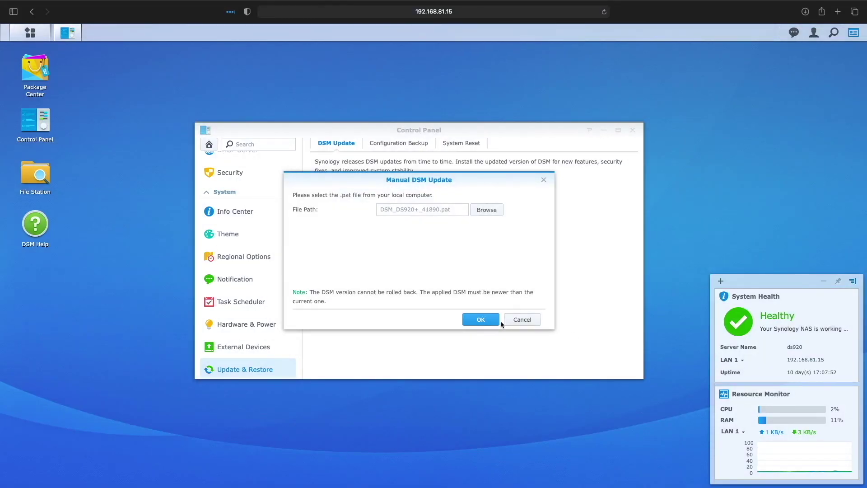
left_click(491, 321)
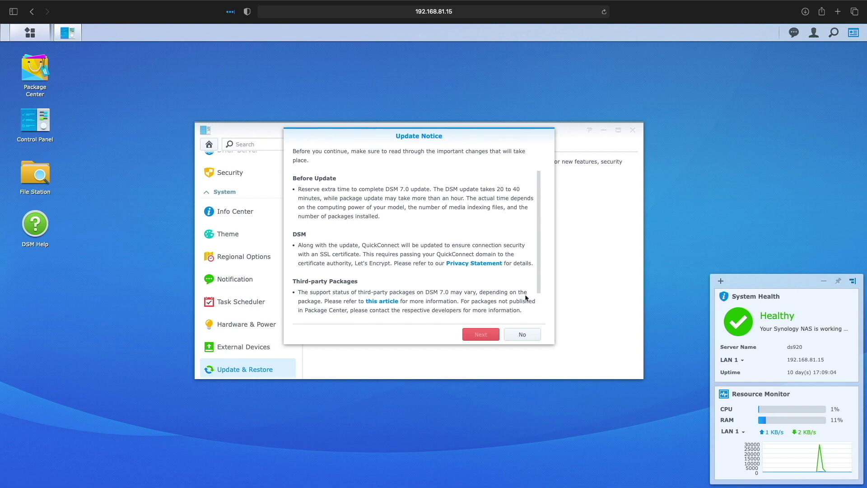
Read and agree to the DSM 7.0 Update Notice, then confirm to begin installation.
left_click_drag(540, 274, 543, 303)
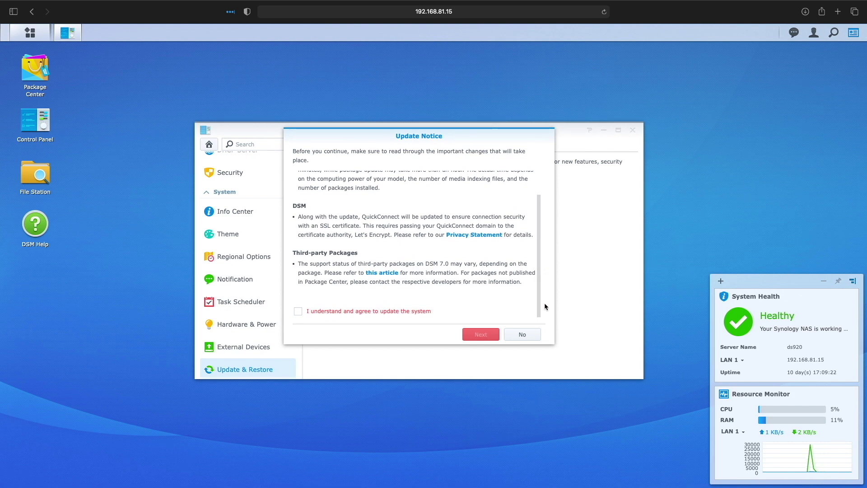
left_click(300, 311)
left_click(475, 336)
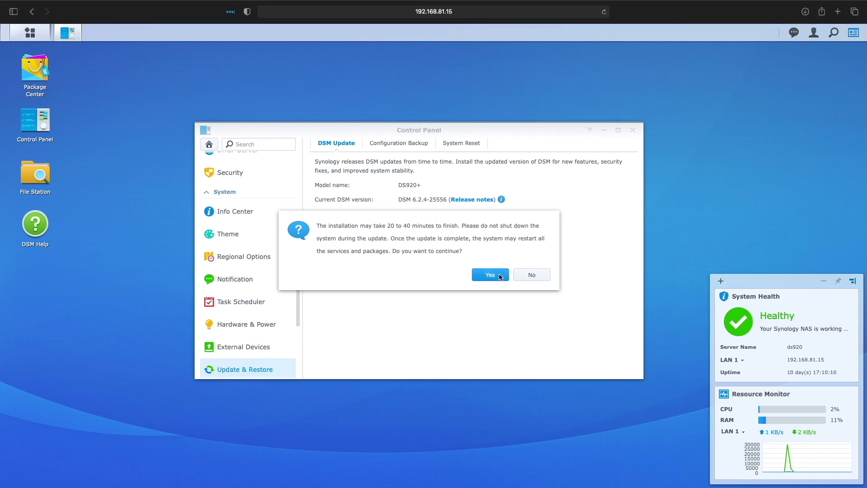
left_click(490, 275)
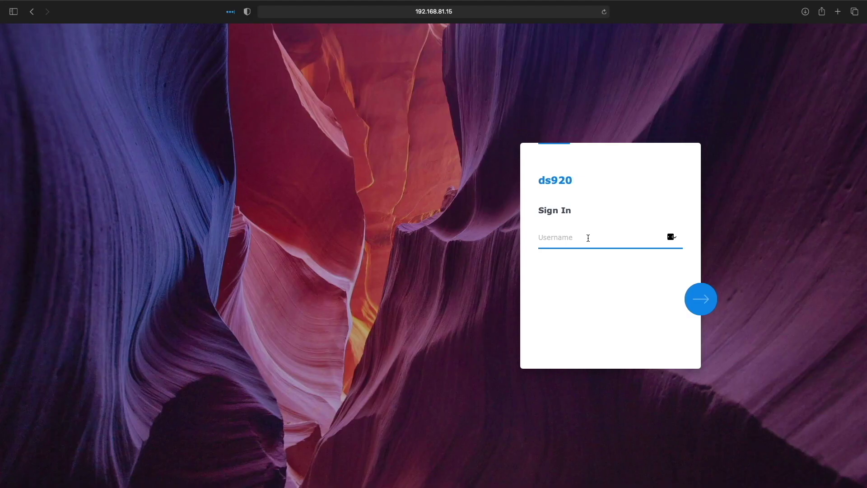
Sign in to ds920 with the admin username and account password.
type("dsadmin")
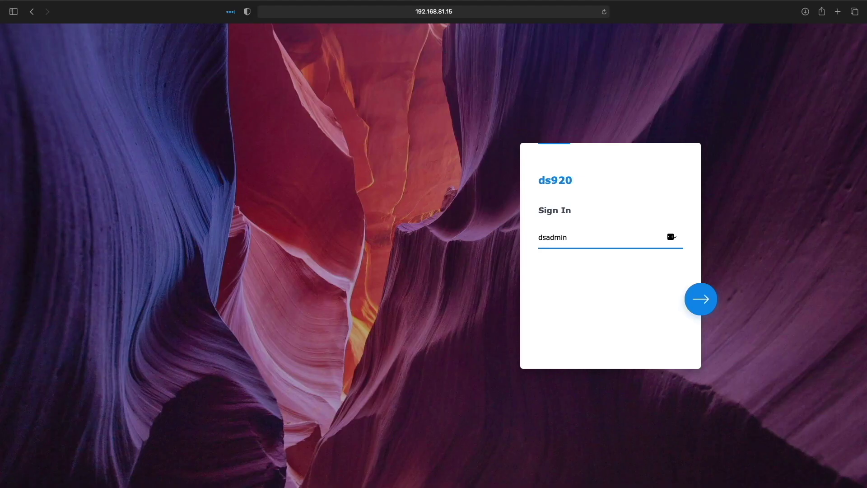
key("Return")
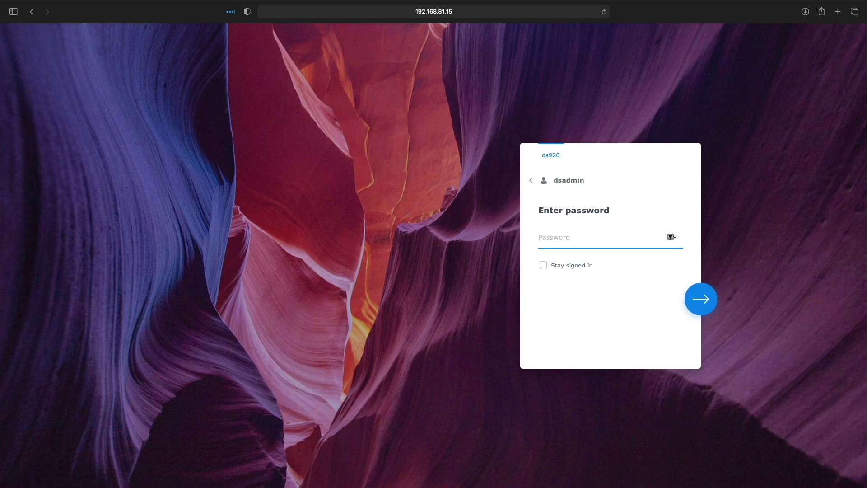
type("••••••••••")
key("Return")
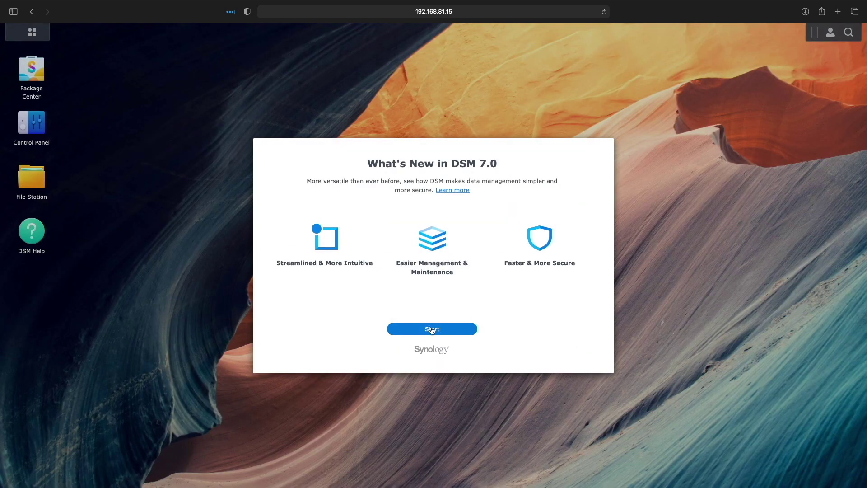
Dismiss the DSM 7.0 welcome, skip account services without reminders, and decline Device Analytics.
left_click(431, 330)
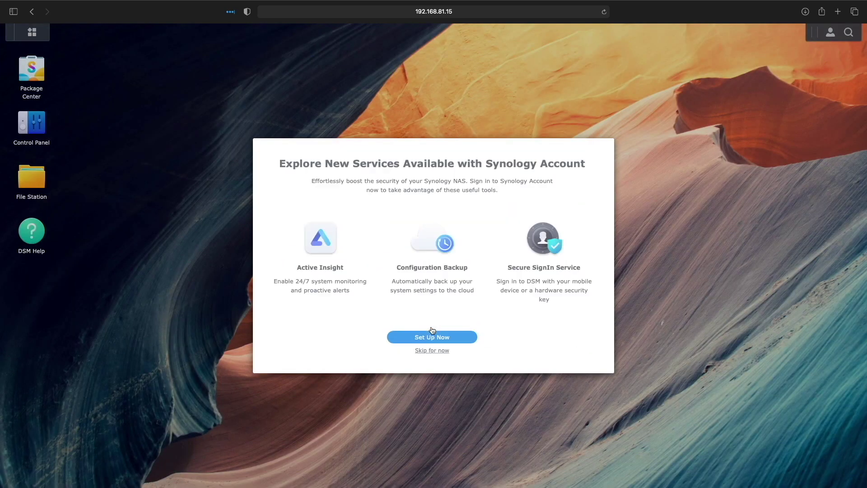
left_click(433, 351)
left_click(457, 296)
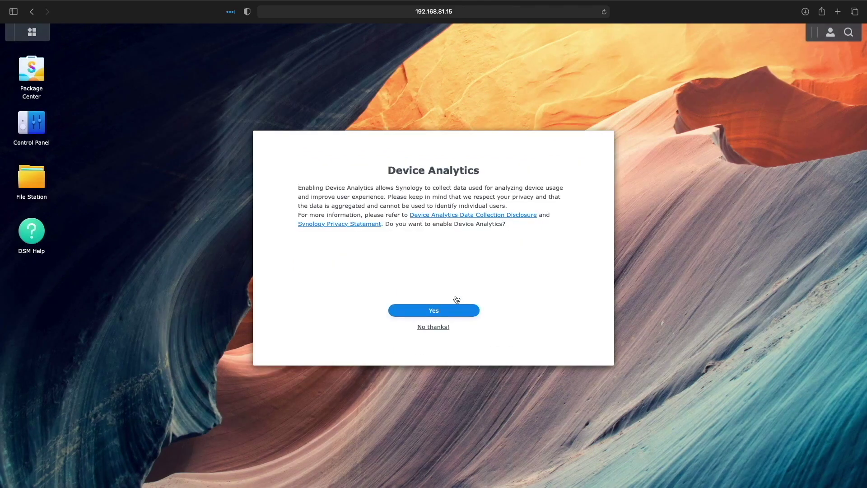
left_click(439, 326)
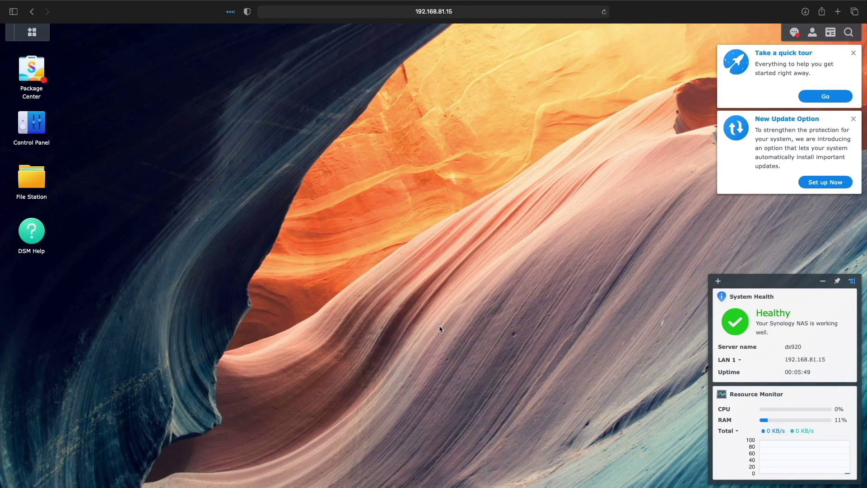